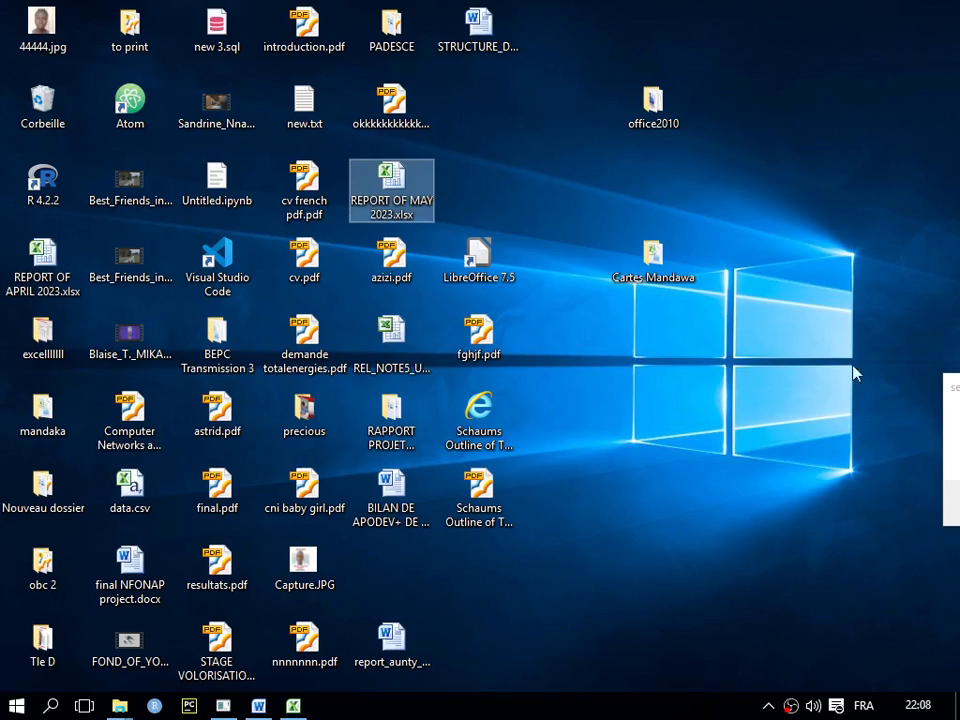
# - Open the Cartes Mandawa folder on the desktop and examine the student pictures in its Photos subfolder
pyautogui.doubleClick(650, 265)
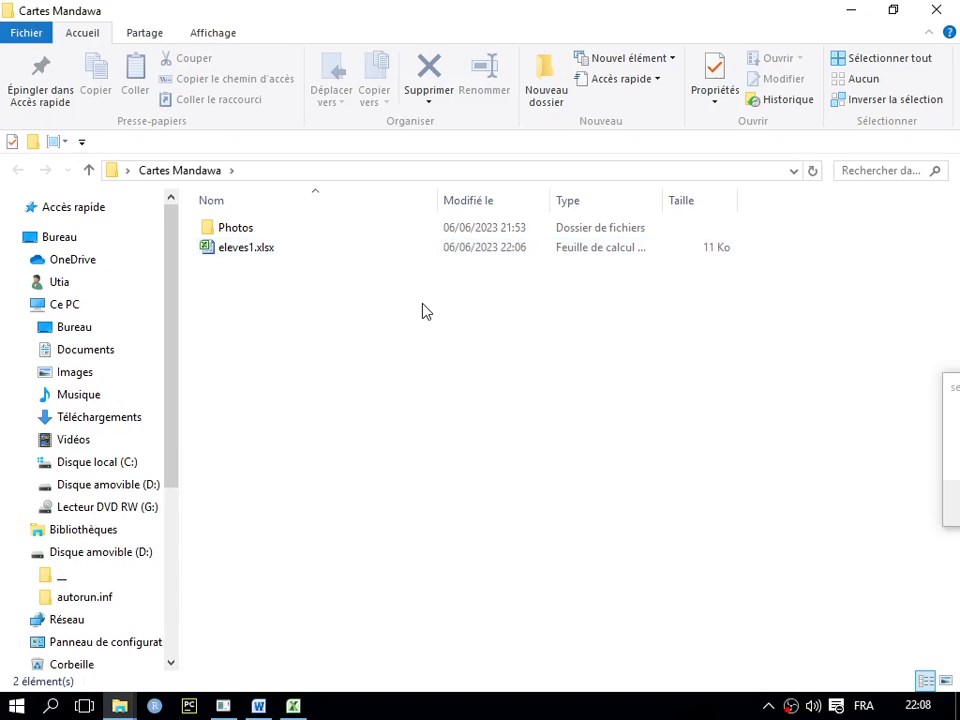
pyautogui.doubleClick(231, 230)
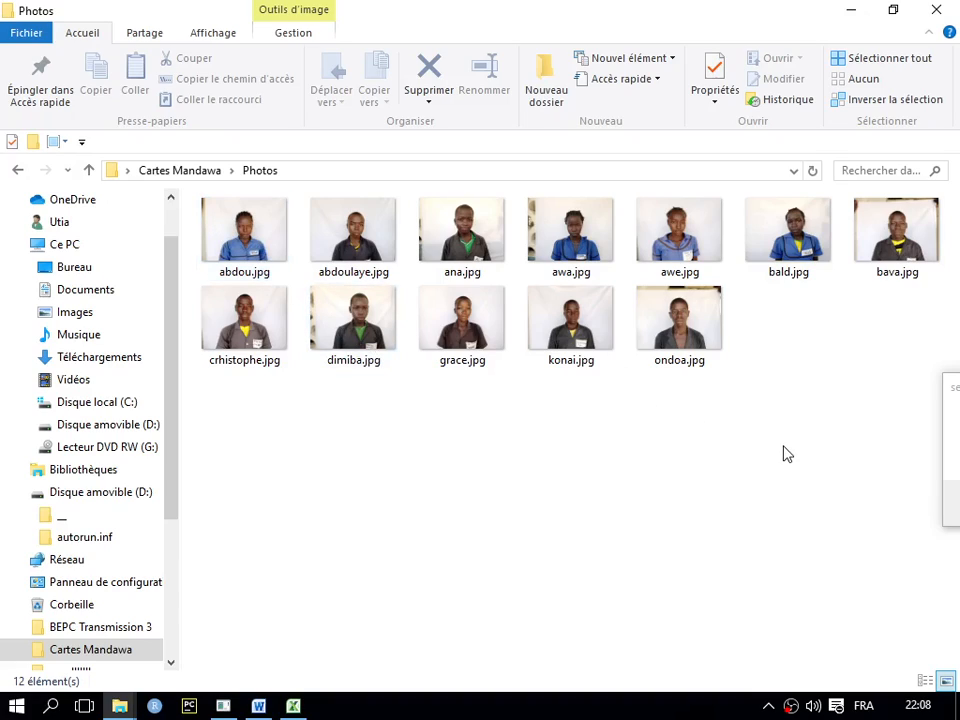
pyautogui.moveTo(784, 446); pyautogui.dragTo(313, 274)
pyautogui.click(380, 480)
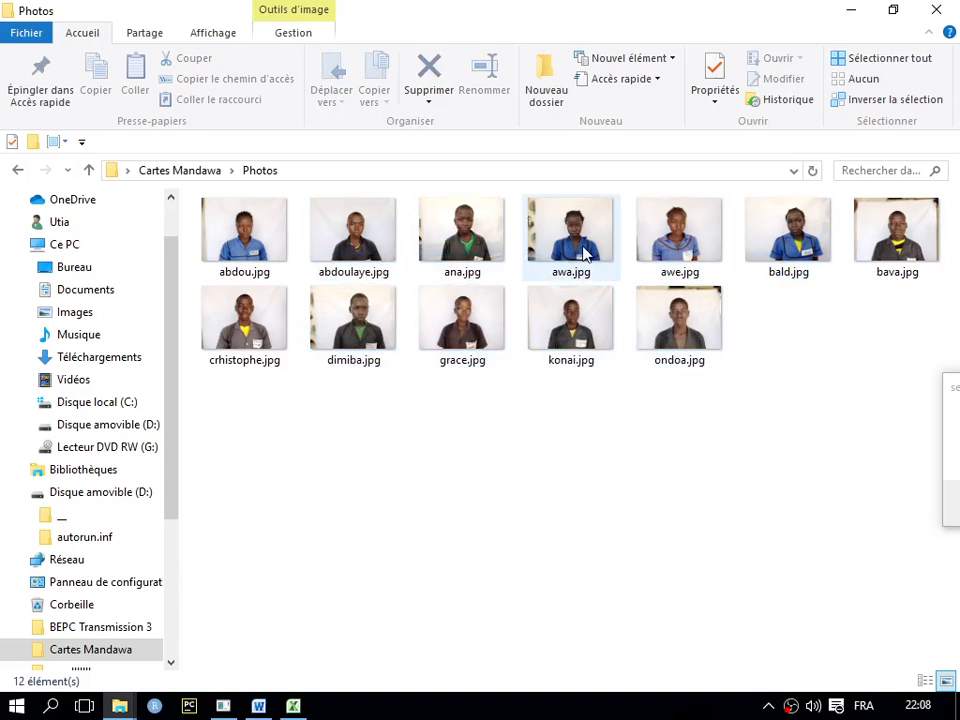
pyautogui.click(88, 170)
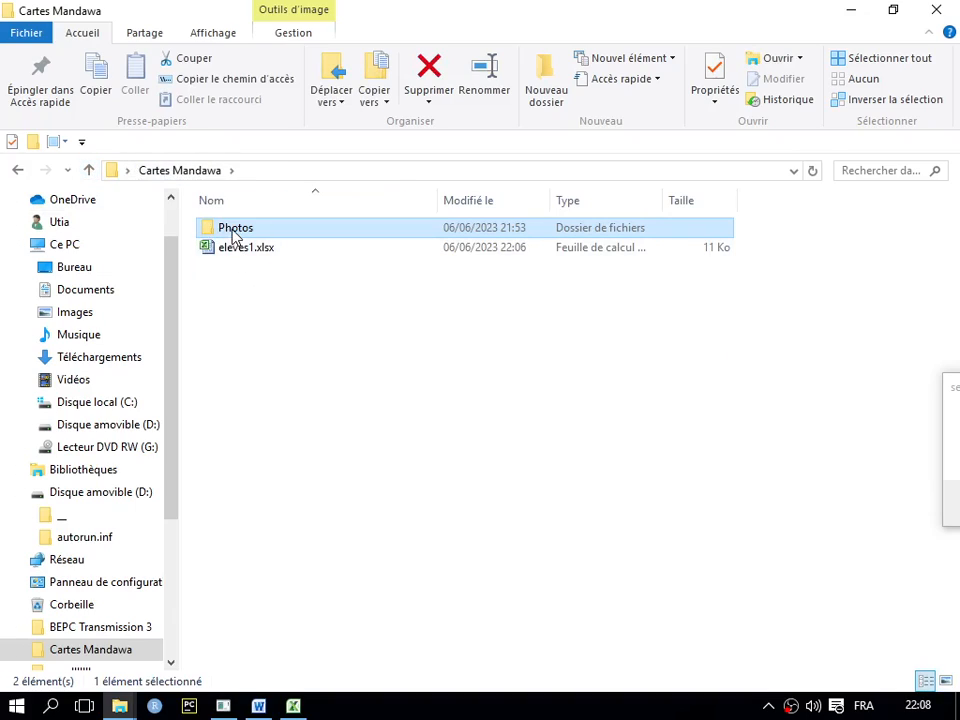
pyautogui.doubleClick(235, 236)
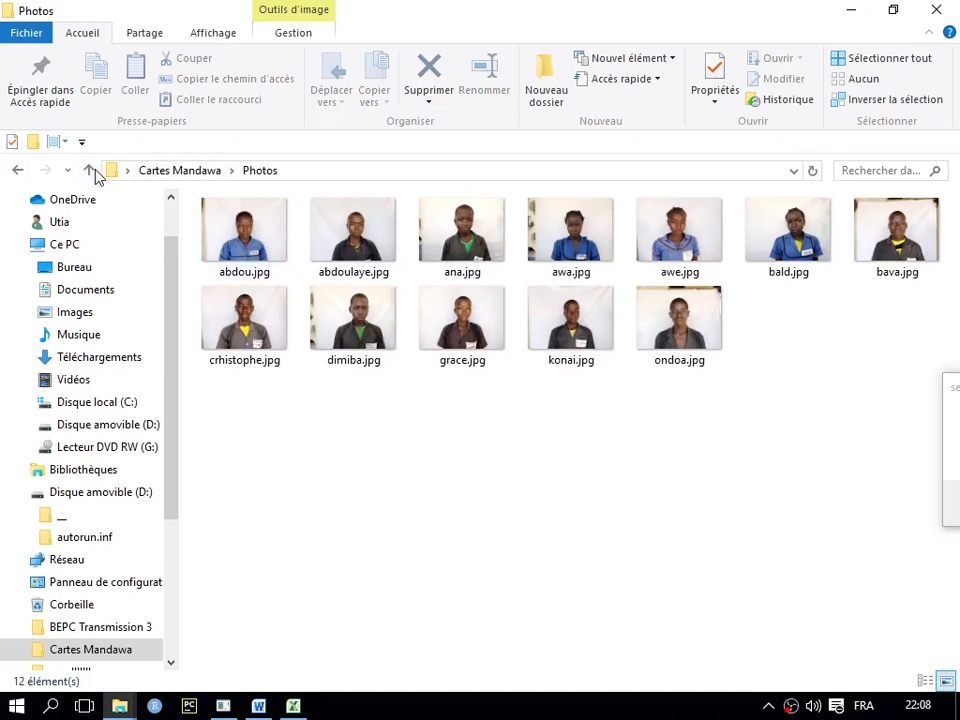
# - Open eleves1.xlsx from the Cartes Mandawa folder and place it side by side with the Photos folder
pyautogui.click(90, 168)
pyautogui.doubleClick(252, 250)
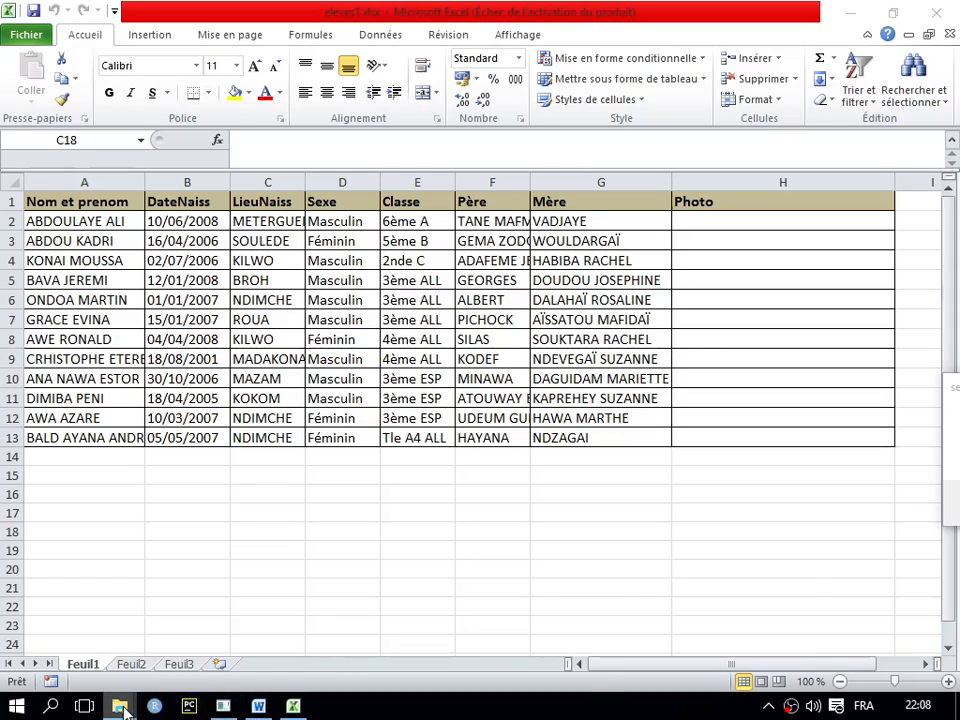
pyautogui.moveTo(122, 708)
pyautogui.click(100, 668)
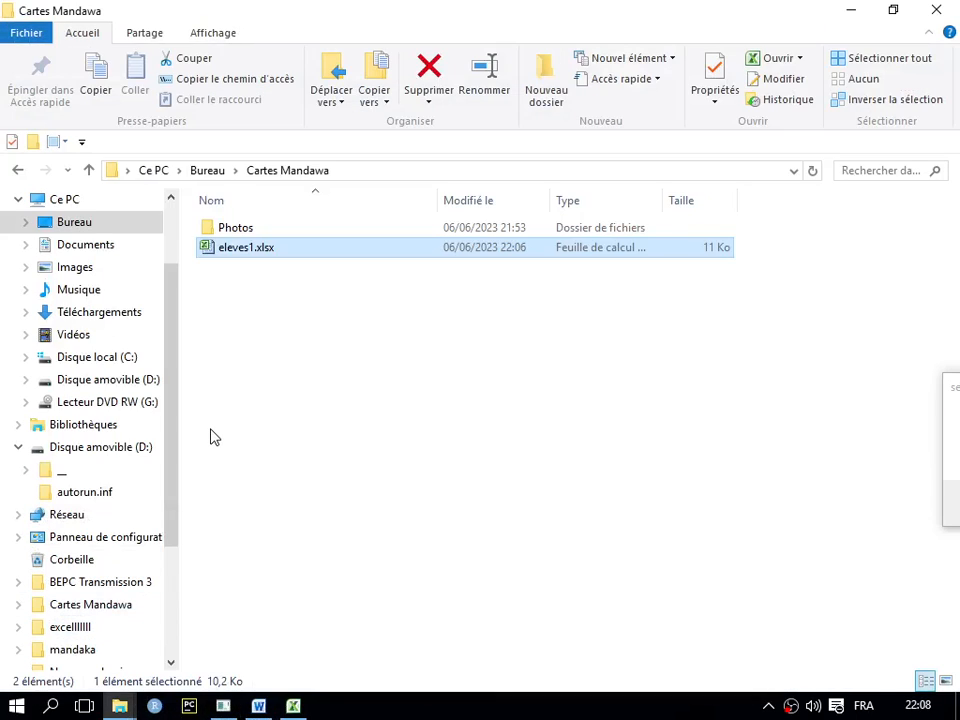
pyautogui.doubleClick(226, 229)
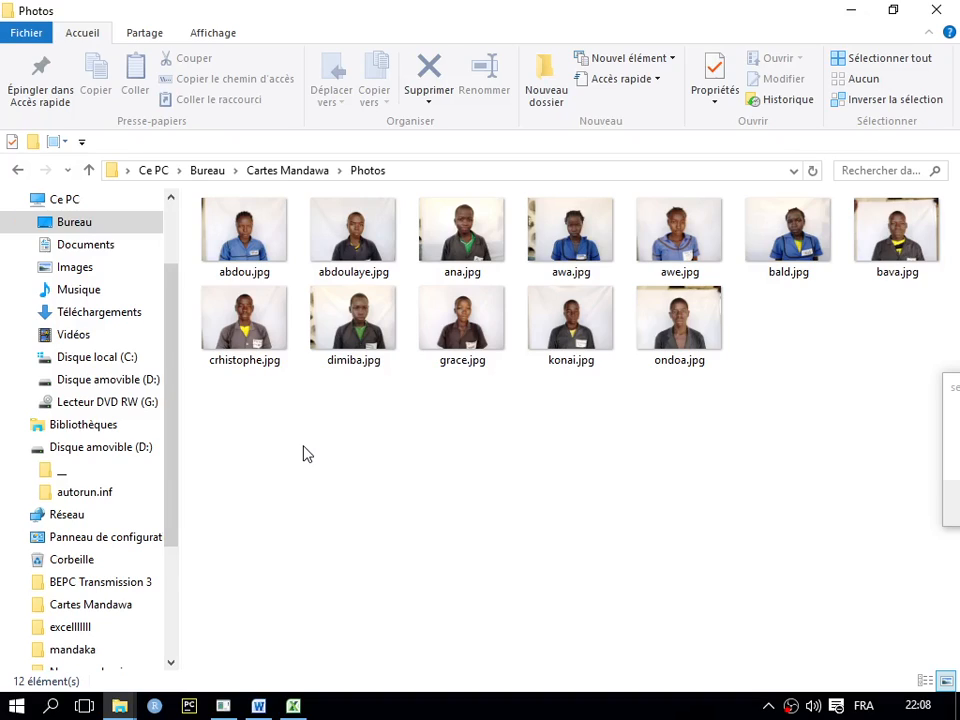
pyautogui.press('super+Left')
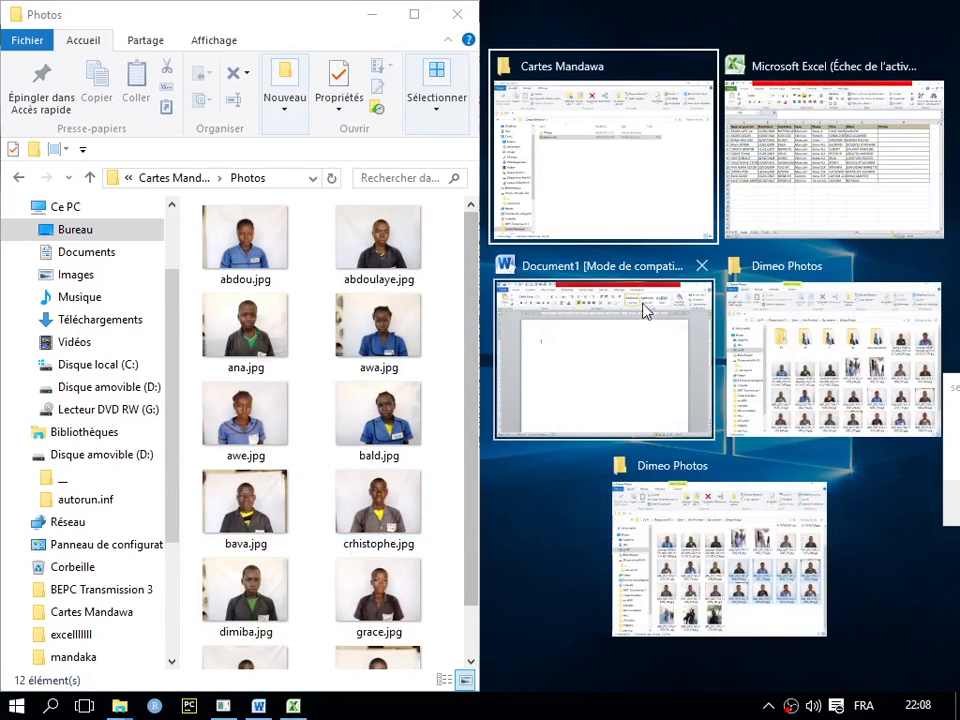
pyautogui.click(789, 130)
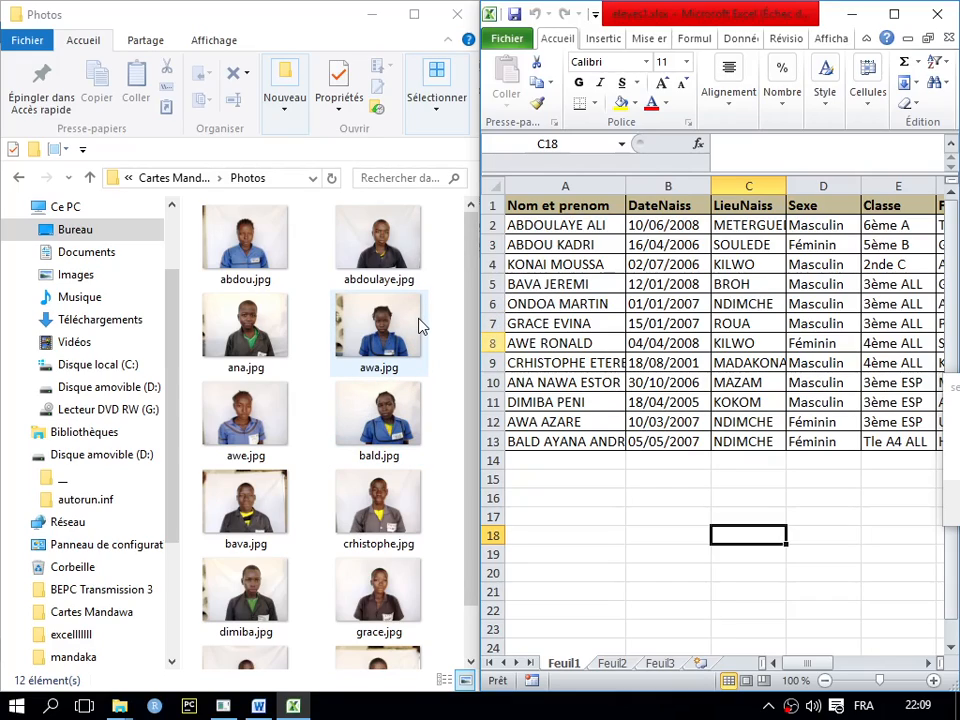
# - Maximize the workbook and go through the cells of the Photo column from H2 to H13
pyautogui.click(893, 14)
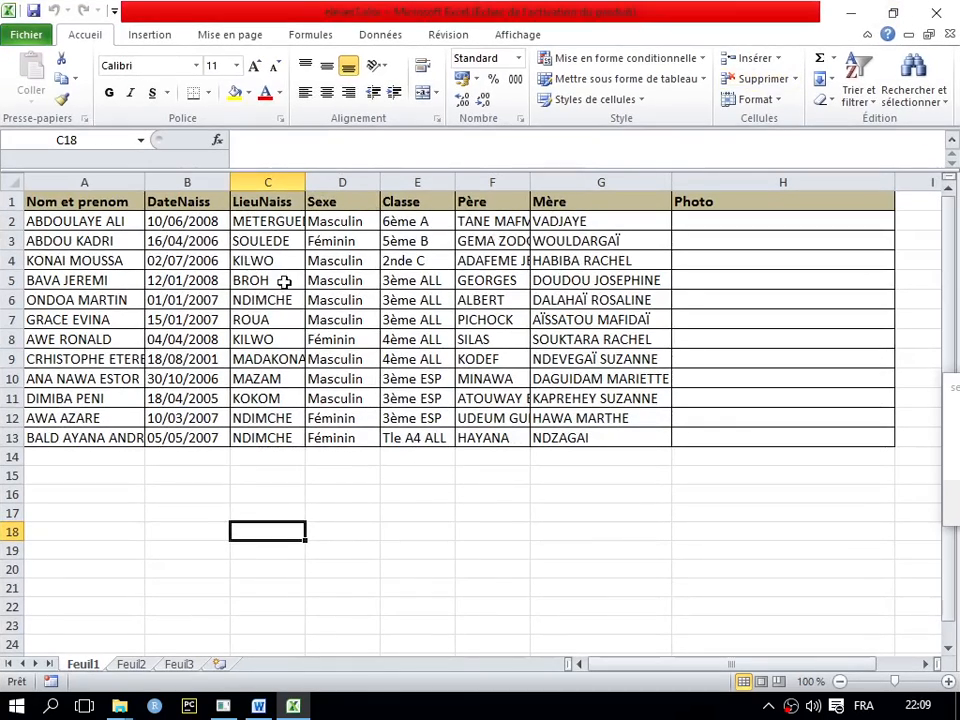
pyautogui.click(704, 221)
pyautogui.click(705, 242)
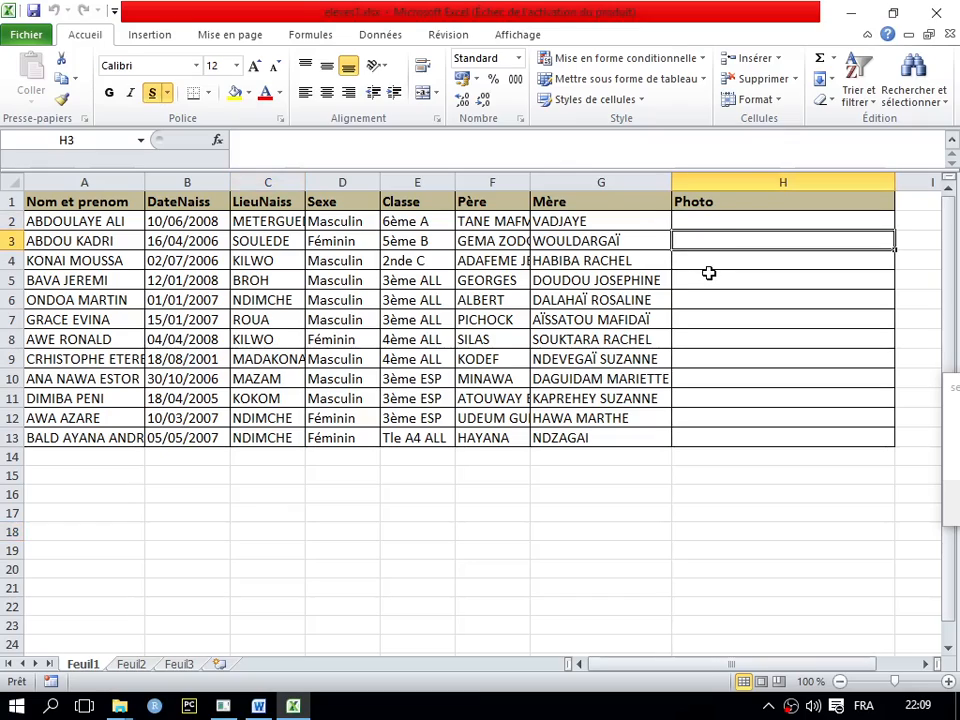
pyautogui.click(708, 264)
pyautogui.click(706, 284)
pyautogui.click(693, 306)
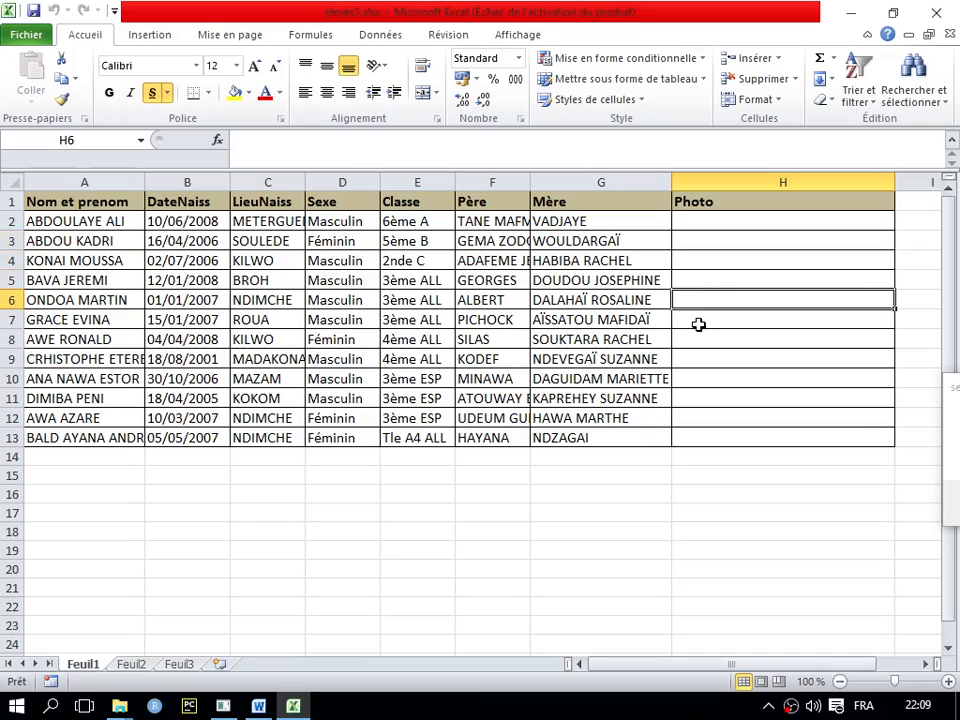
pyautogui.click(698, 325)
pyautogui.click(696, 341)
pyautogui.click(690, 360)
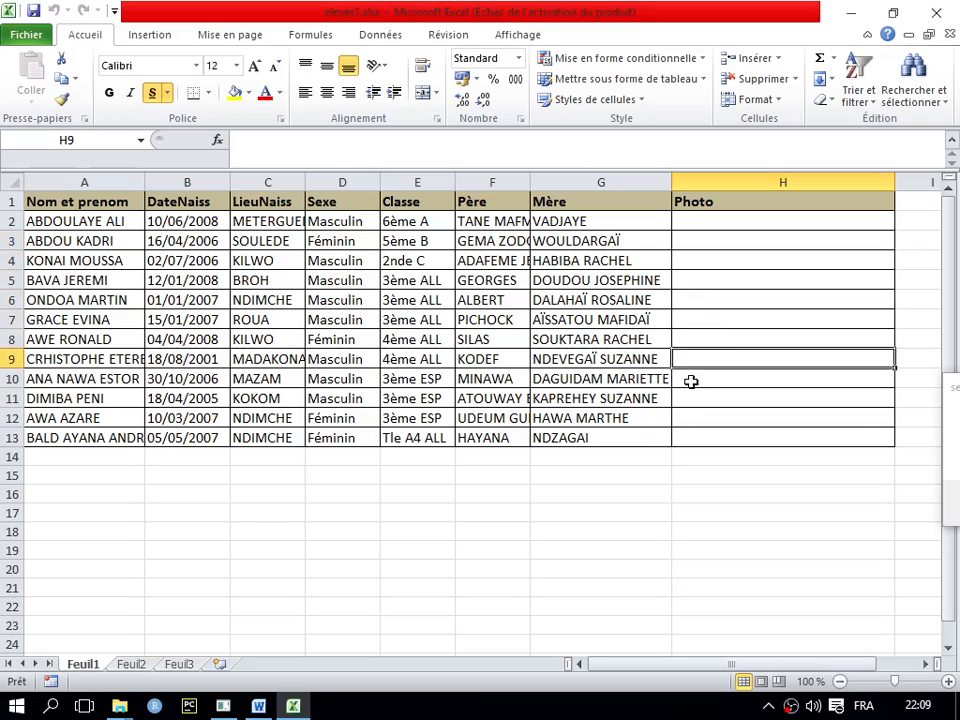
pyautogui.click(690, 380)
pyautogui.click(689, 399)
pyautogui.click(688, 418)
pyautogui.click(690, 450)
pyautogui.click(684, 422)
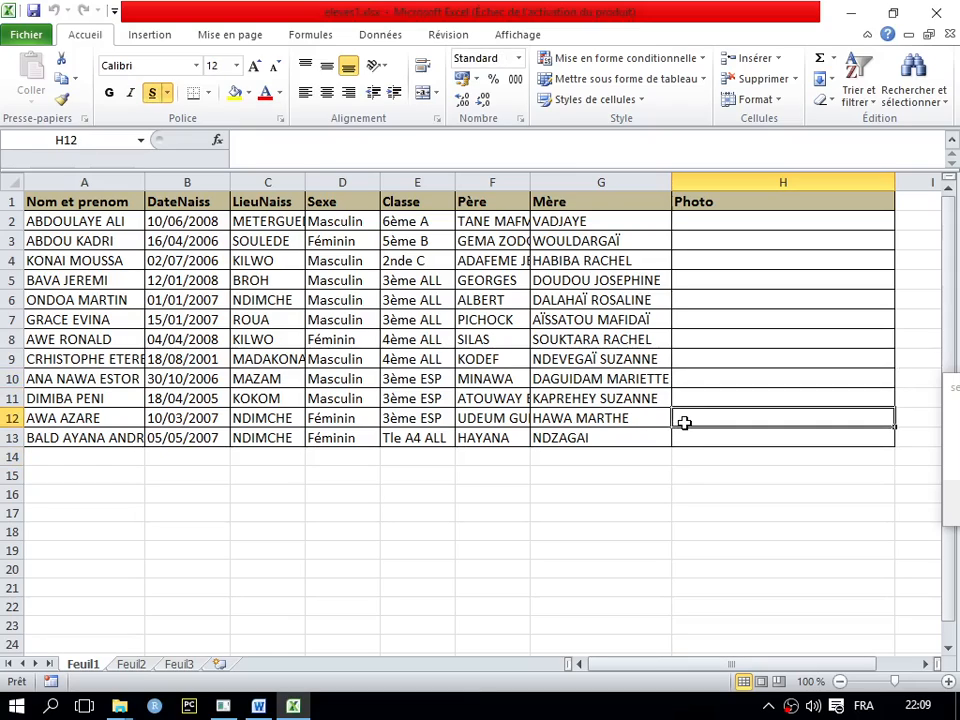
# - Insert a hyperlink in cell H2 to that student's picture in the Photos folder and test the link
pyautogui.moveTo(711, 238); pyautogui.dragTo(710, 226)
pyautogui.click(711, 222)
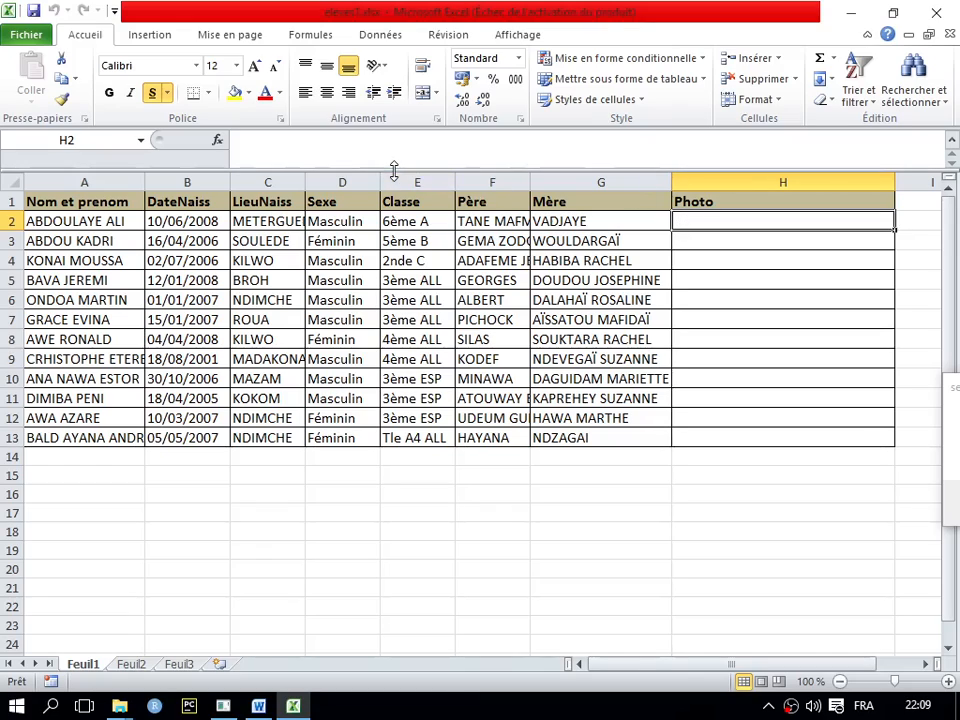
pyautogui.click(149, 40)
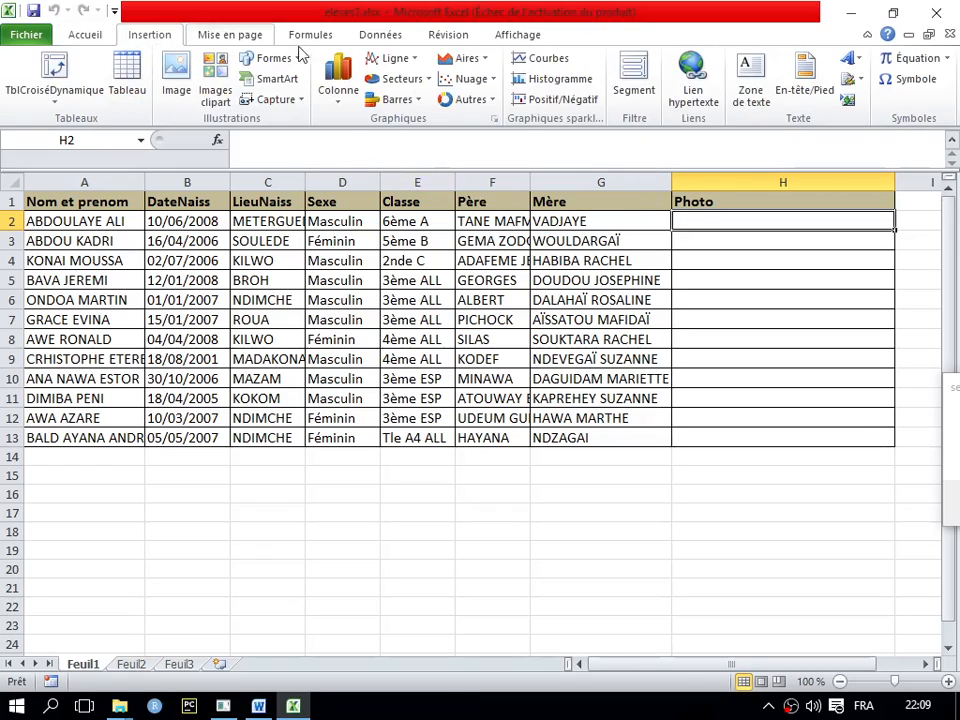
pyautogui.click(697, 80)
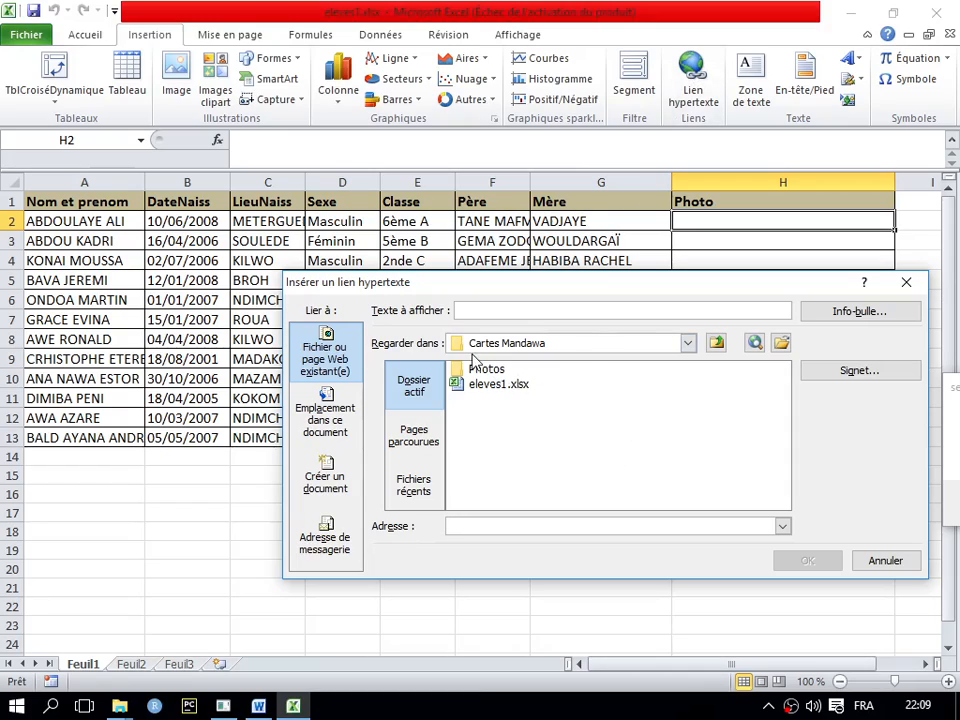
pyautogui.doubleClick(477, 370)
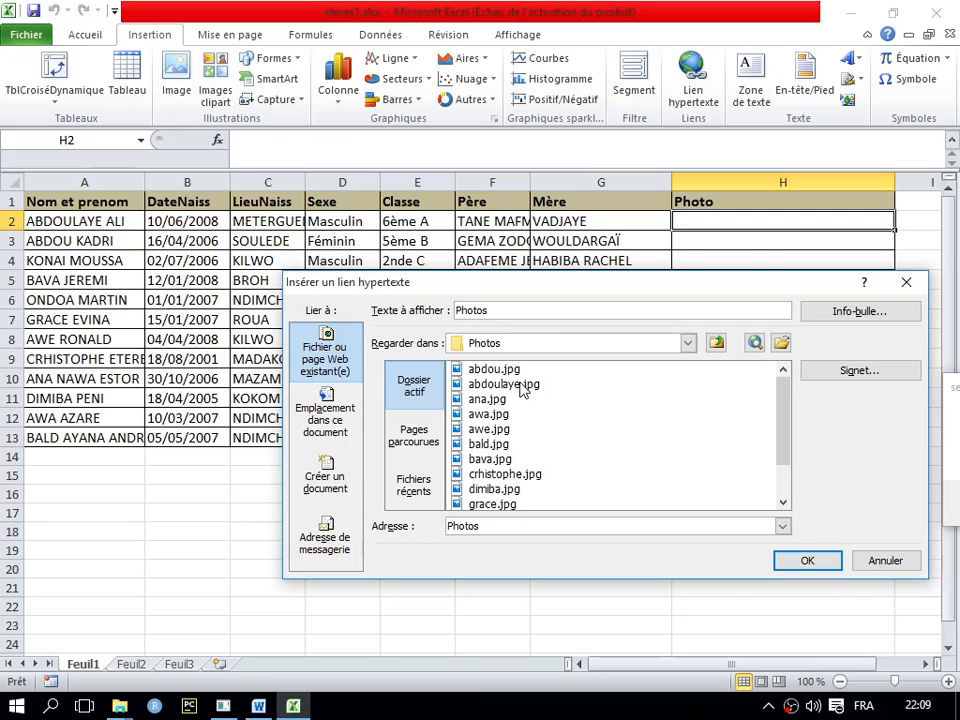
pyautogui.click(520, 386)
pyautogui.click(807, 560)
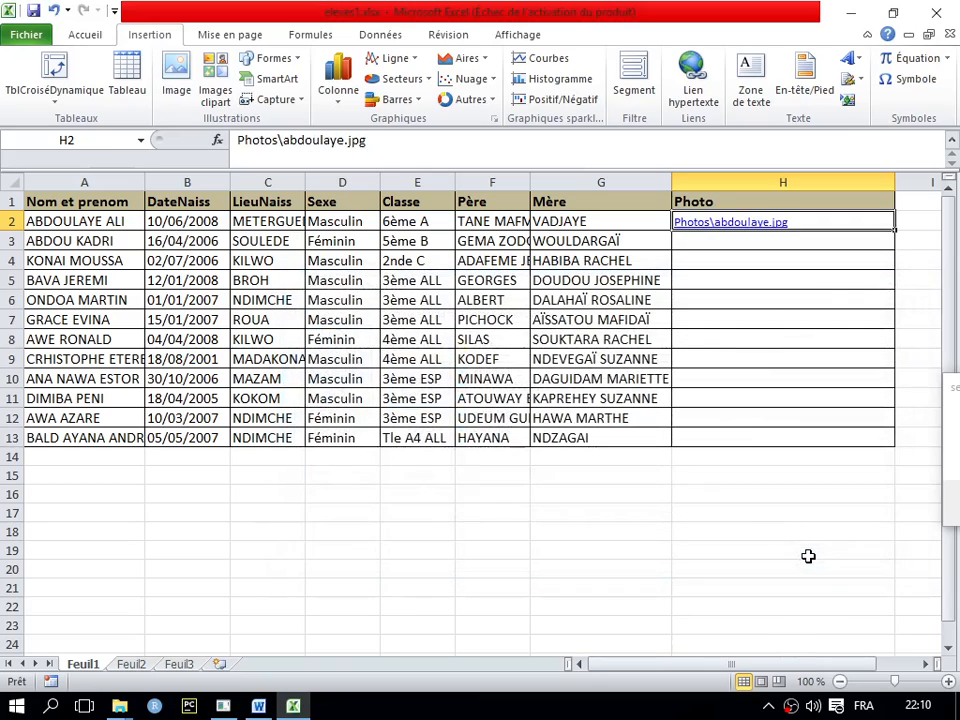
pyautogui.click(733, 223)
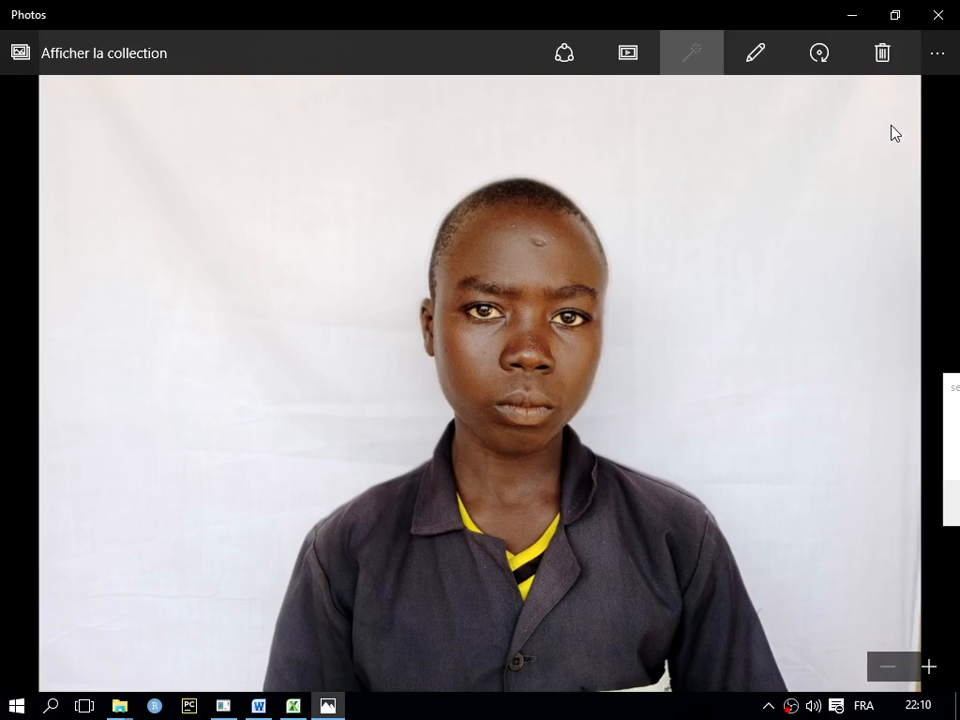
pyautogui.click(938, 16)
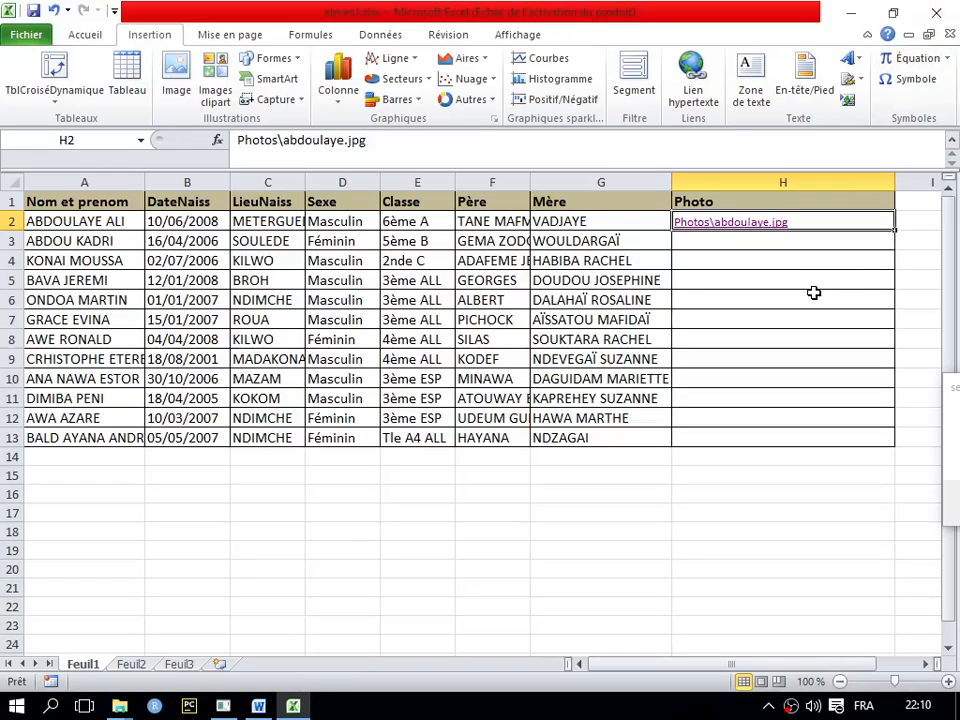
# - Narrow the Photo column H to fit its picture links and save the workbook
pyautogui.click(774, 241)
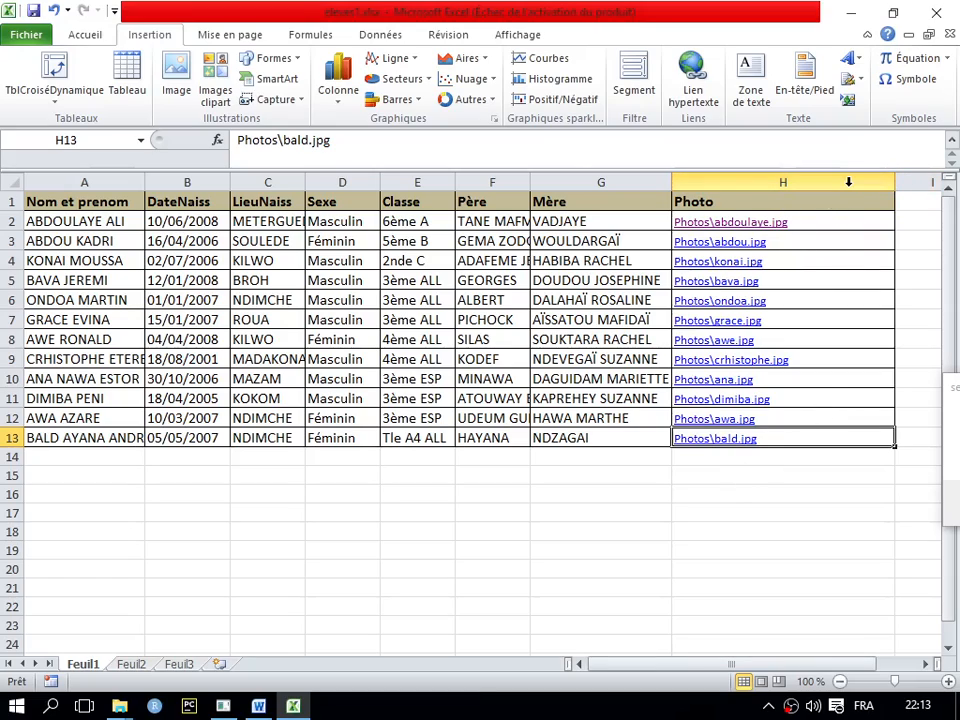
pyautogui.click(836, 241)
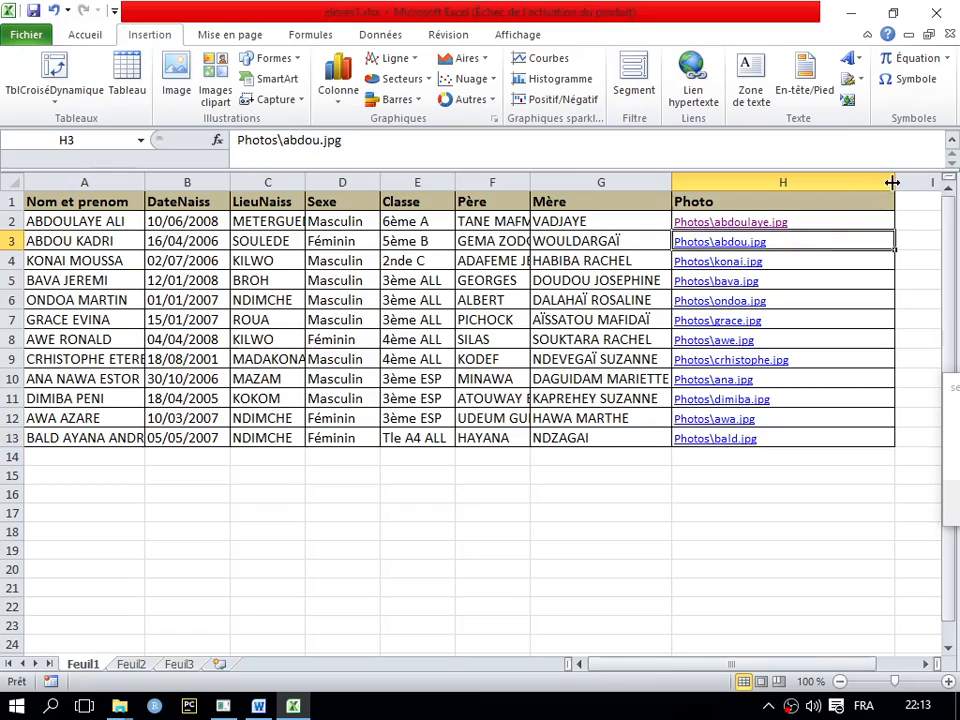
pyautogui.moveTo(893, 181); pyautogui.dragTo(814, 181)
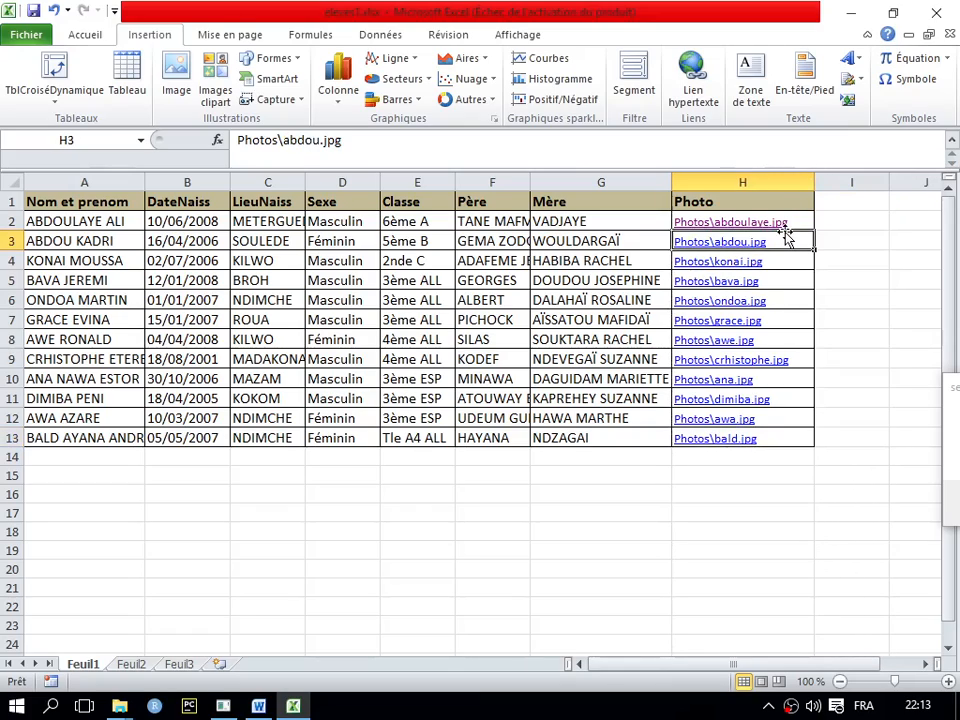
pyautogui.hotkey('ctrl', 's')
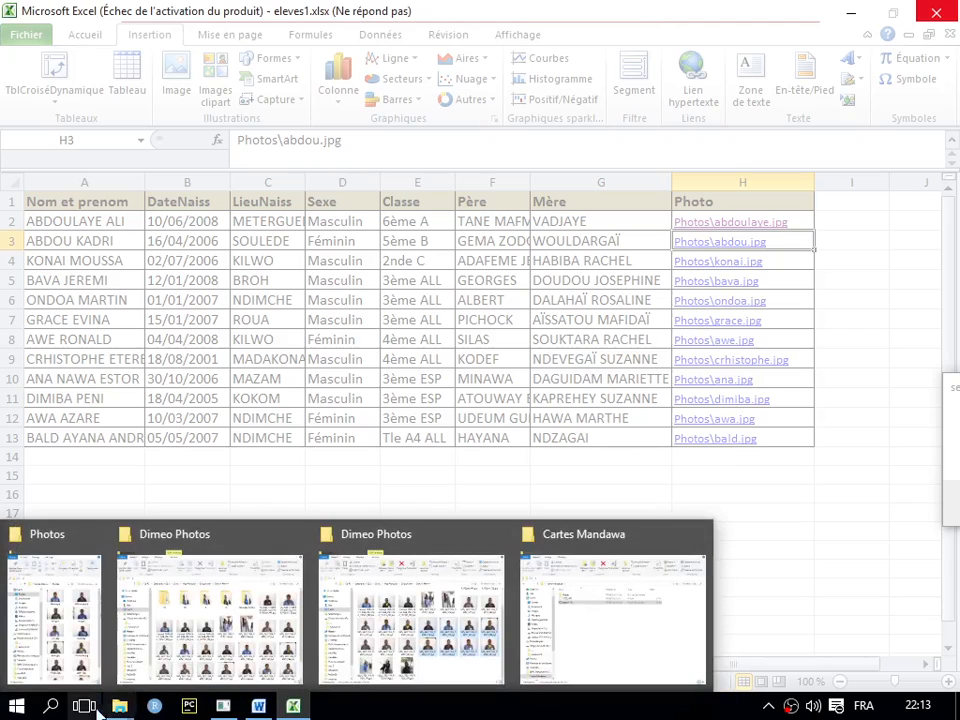
# - Launch Microsoft Publisher 2010 and dismiss the Office activation wizard
pyautogui.click(15, 708)
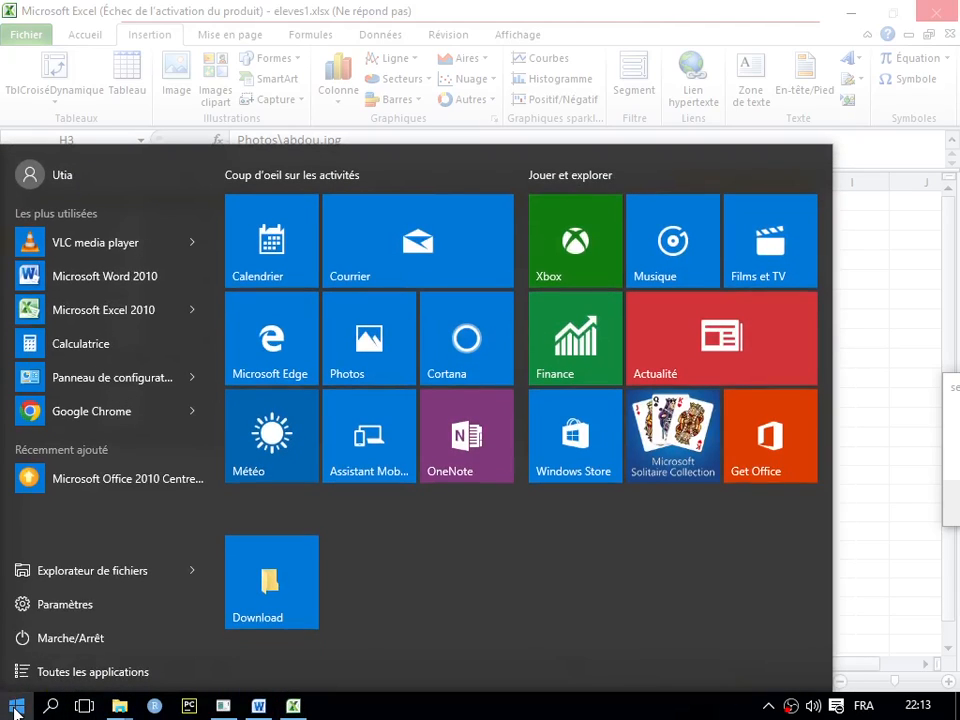
pyautogui.write('publi')
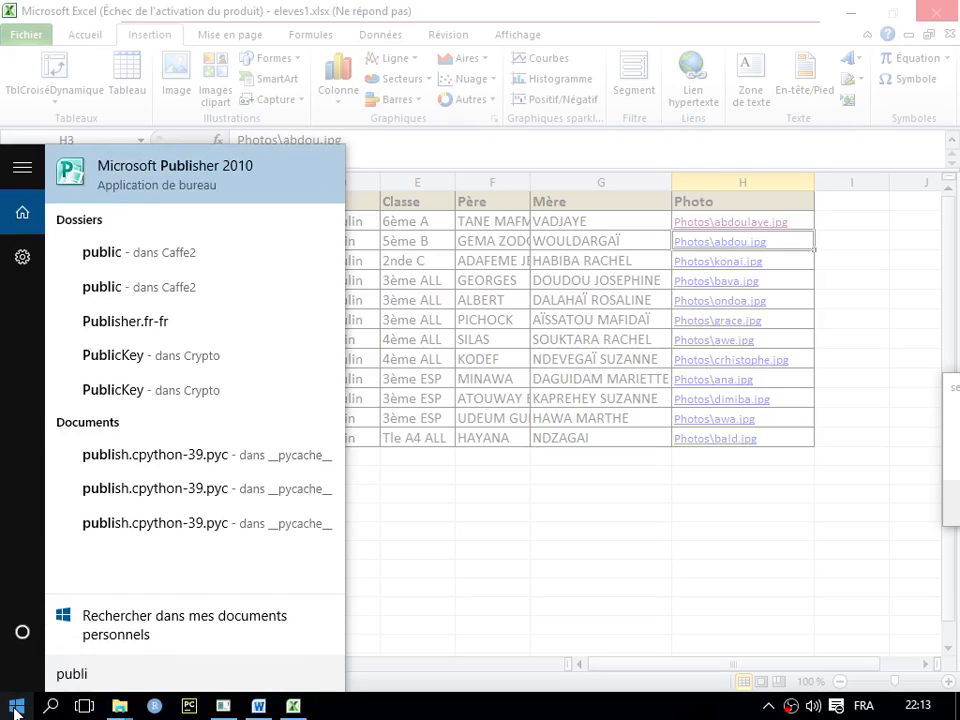
pyautogui.press('Return')
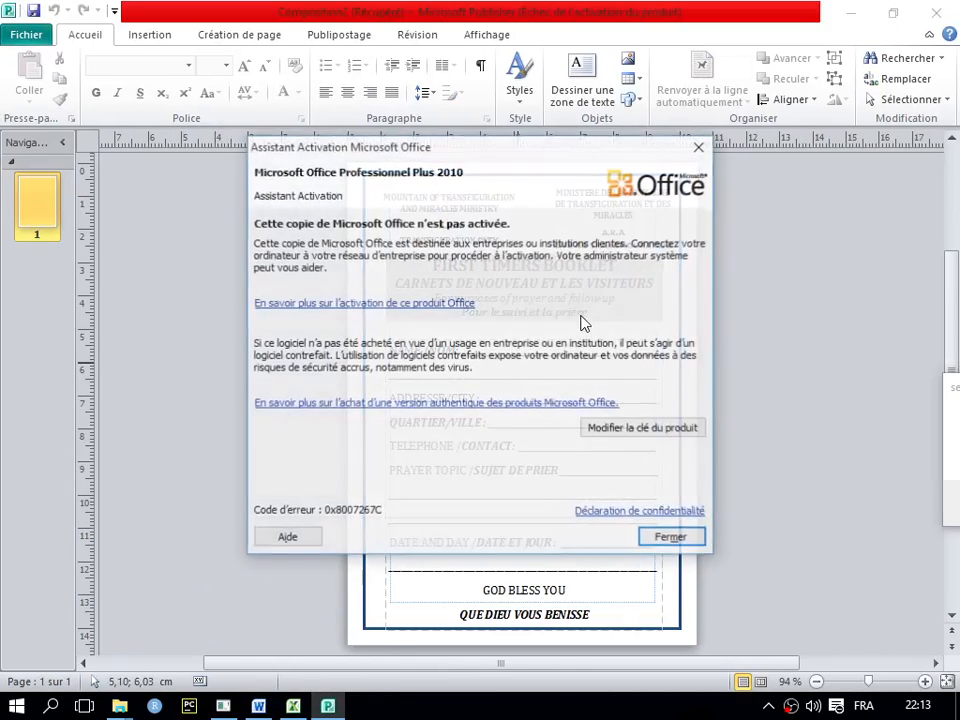
pyautogui.click(673, 539)
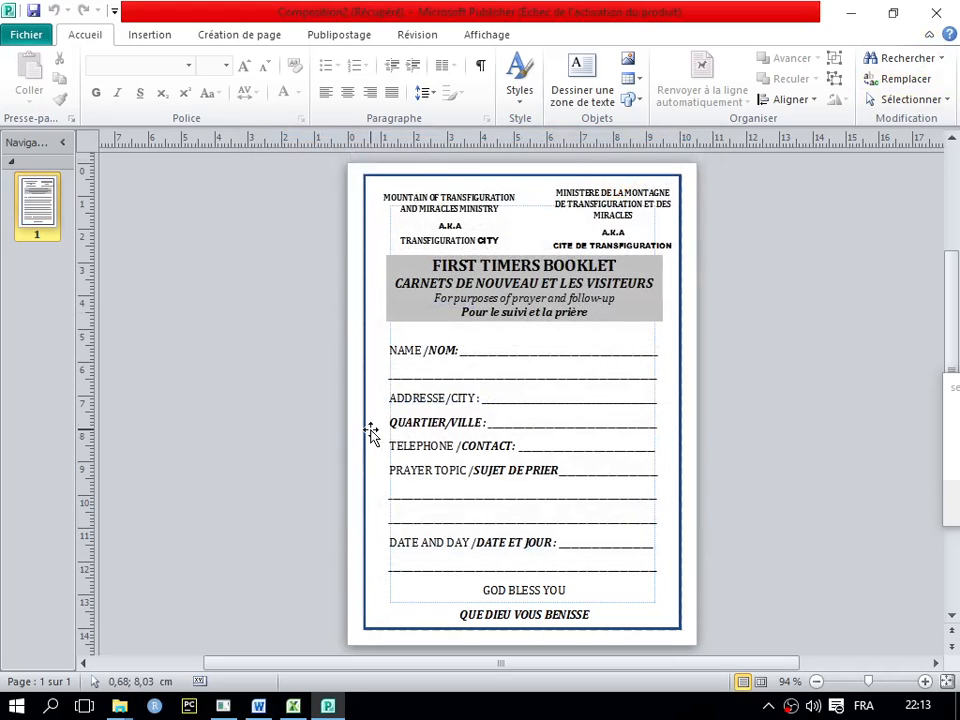
# - Start a new publication from the Cartes de visite category and browse its installed templates
pyautogui.click(29, 33)
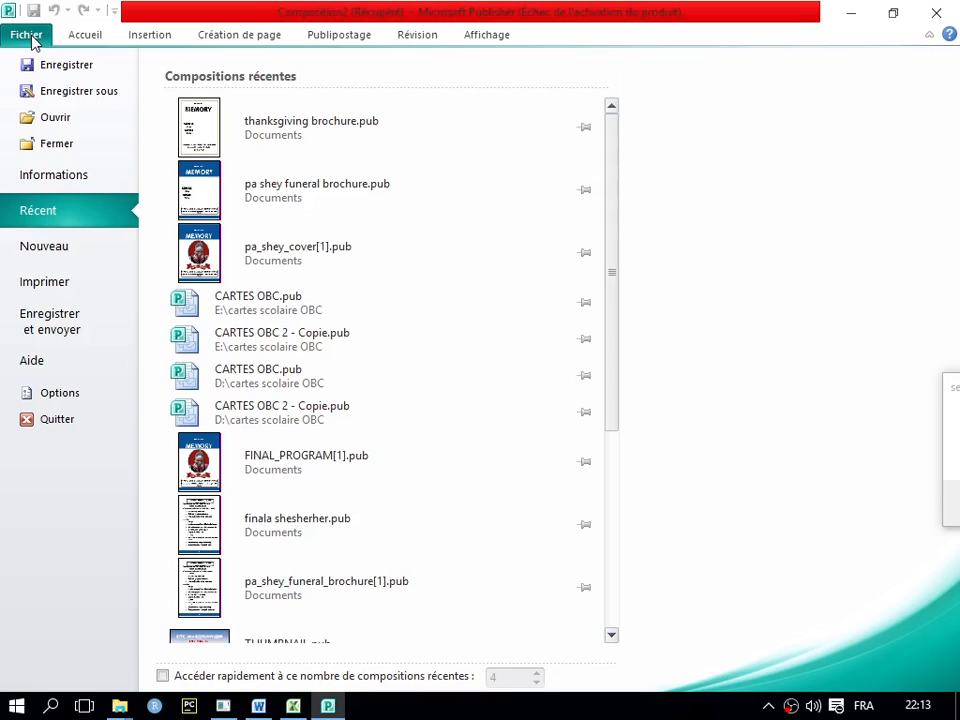
pyautogui.click(53, 255)
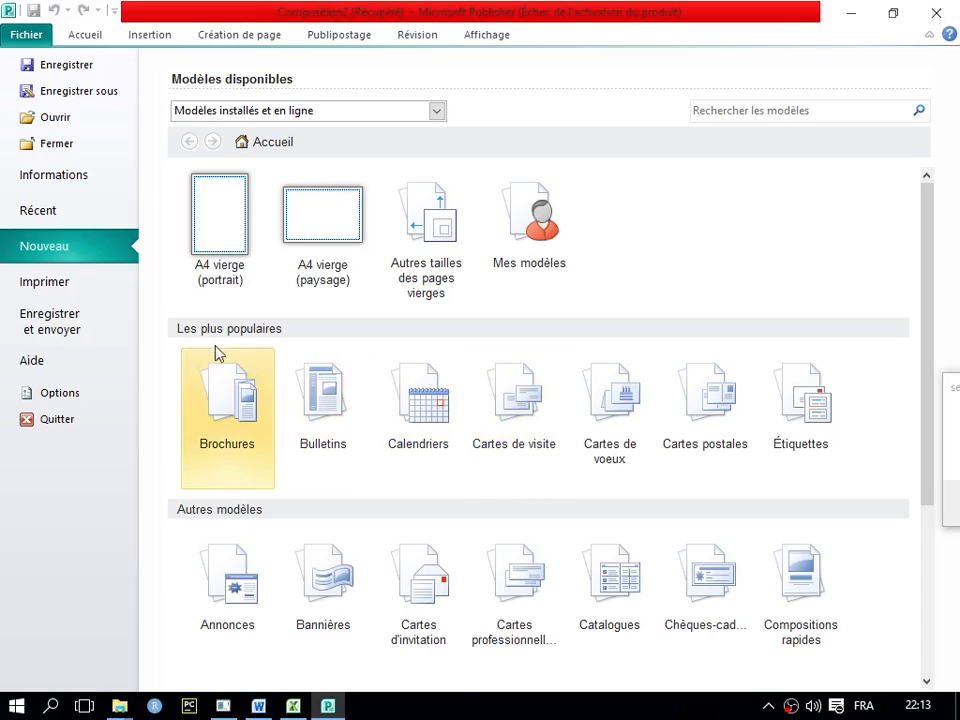
pyautogui.click(515, 412)
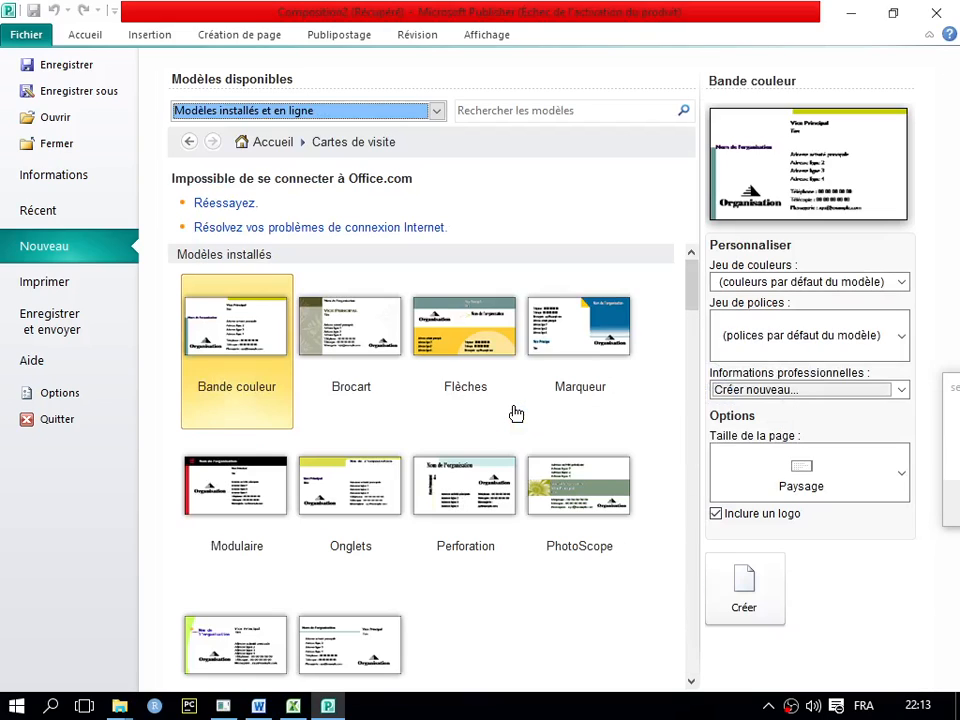
pyautogui.scroll(-6, 396, 478)
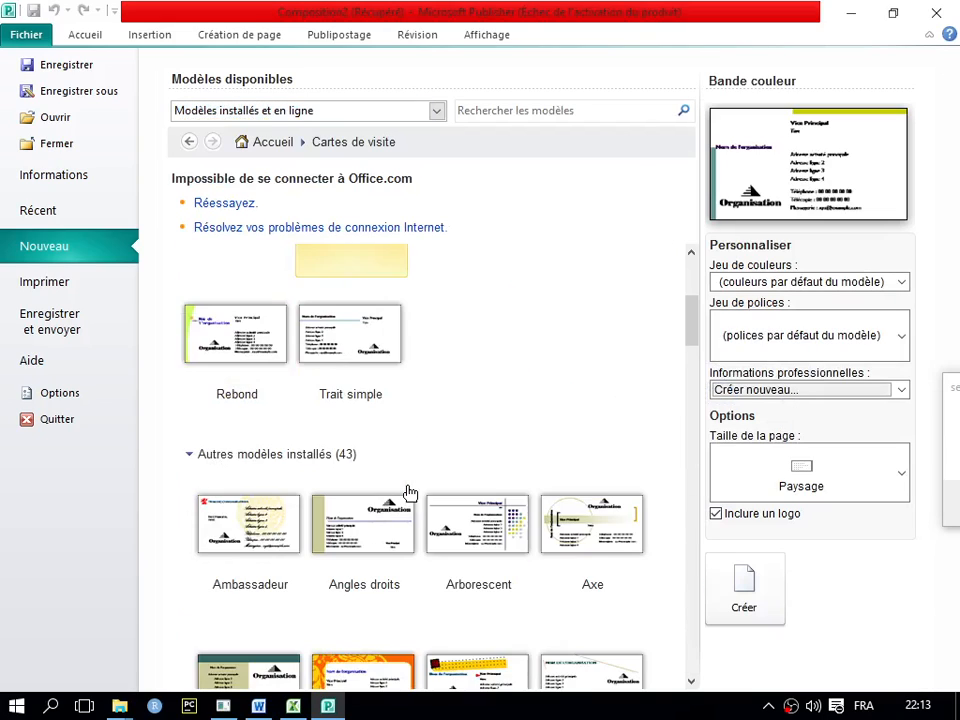